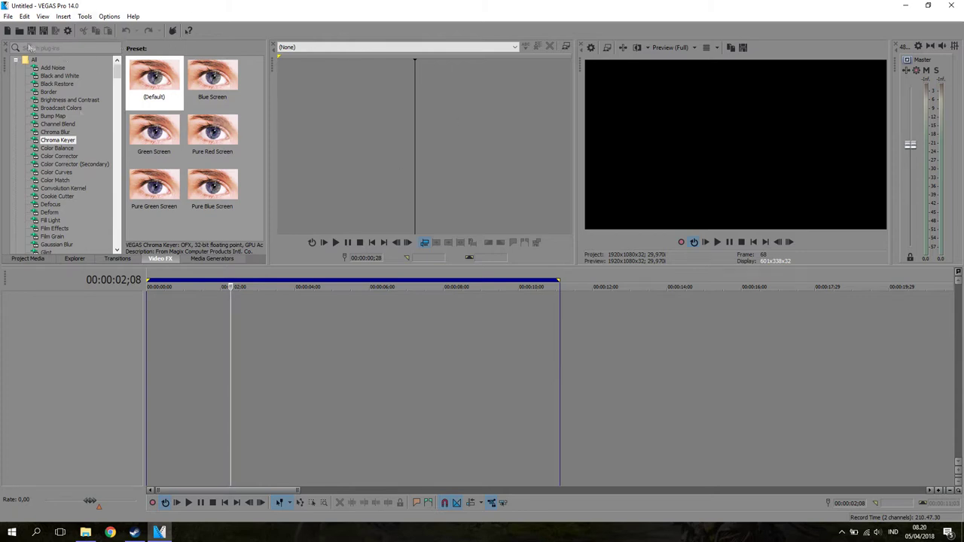
click(8, 15)
click(17, 39)
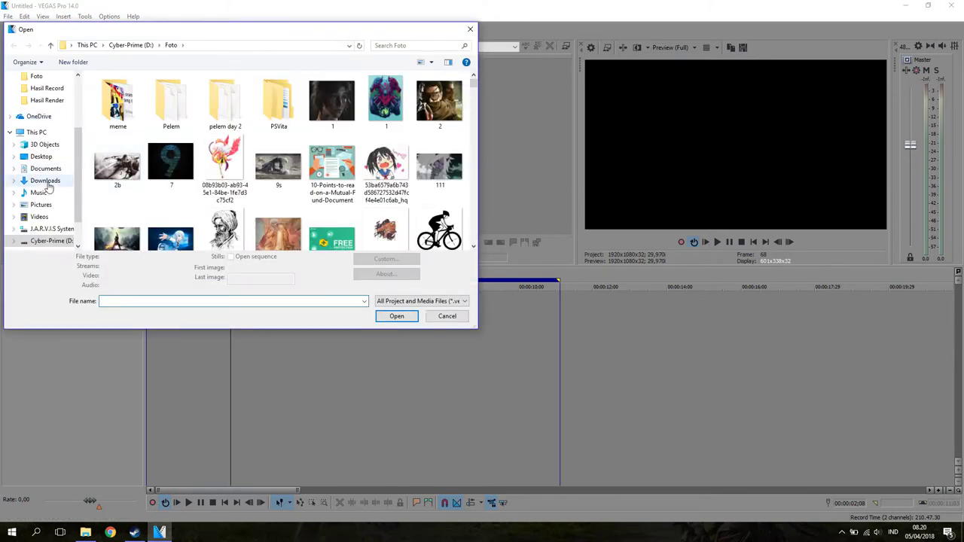
click(45, 181)
click(70, 241)
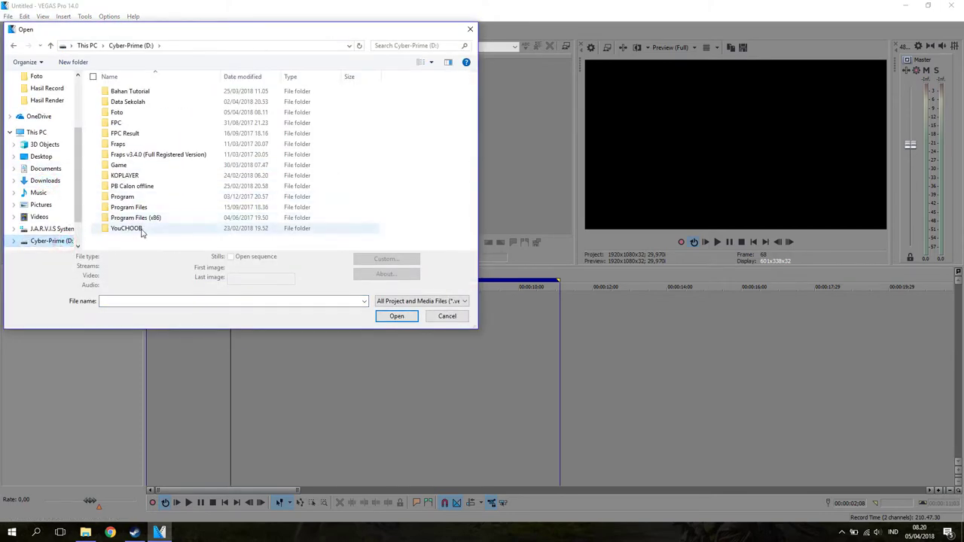
double_click(142, 230)
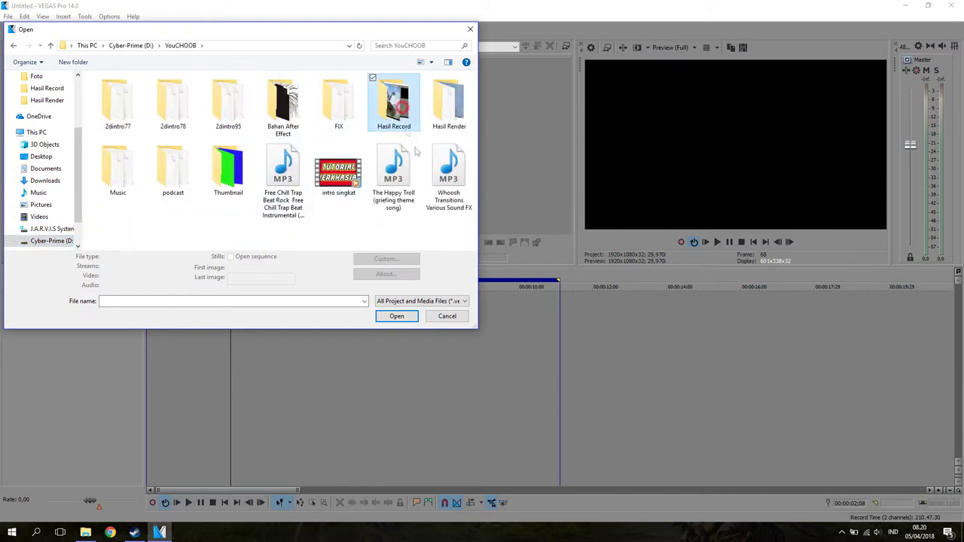
double_click(393, 98)
click(166, 94)
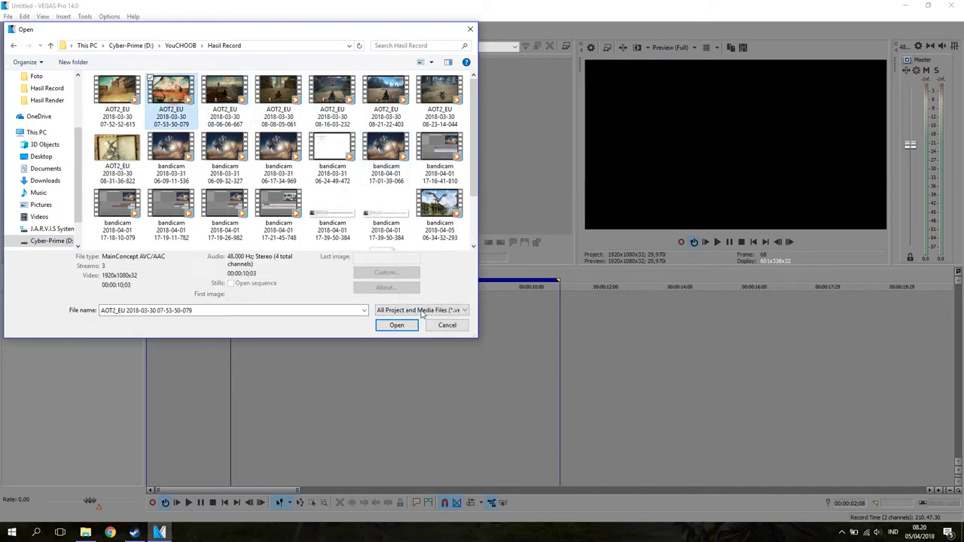
click(397, 325)
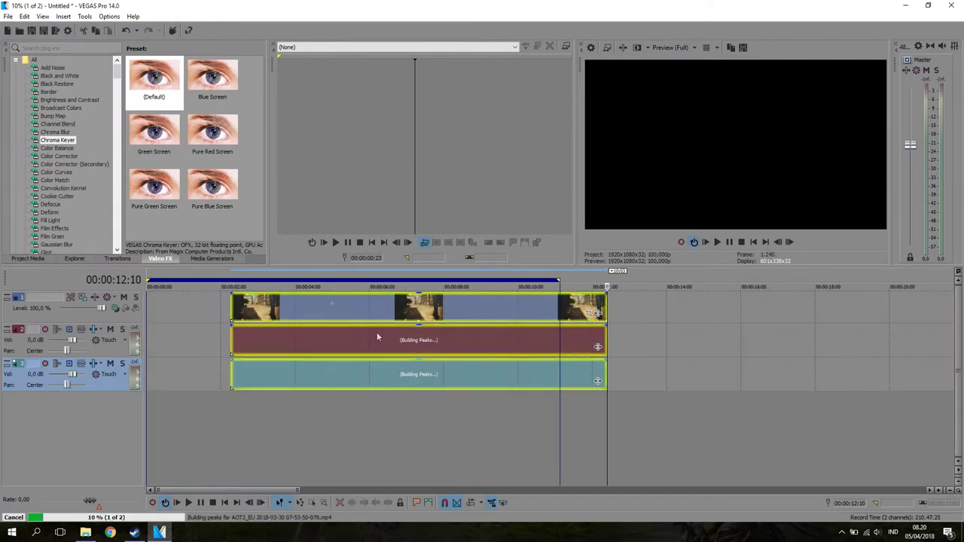
drag(243, 316, 234, 316)
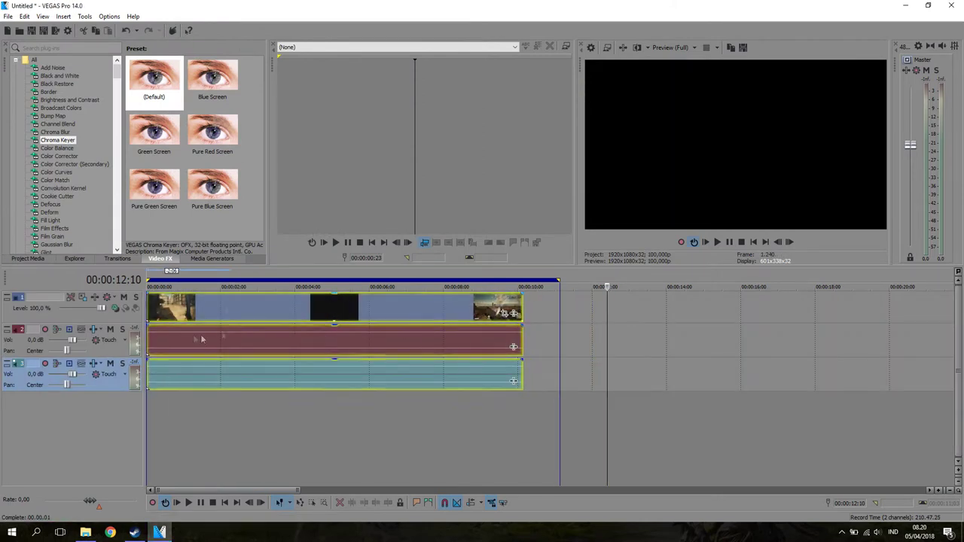
- Delete both audio events belonging to the imported clip, keeping only its video event
click(254, 345)
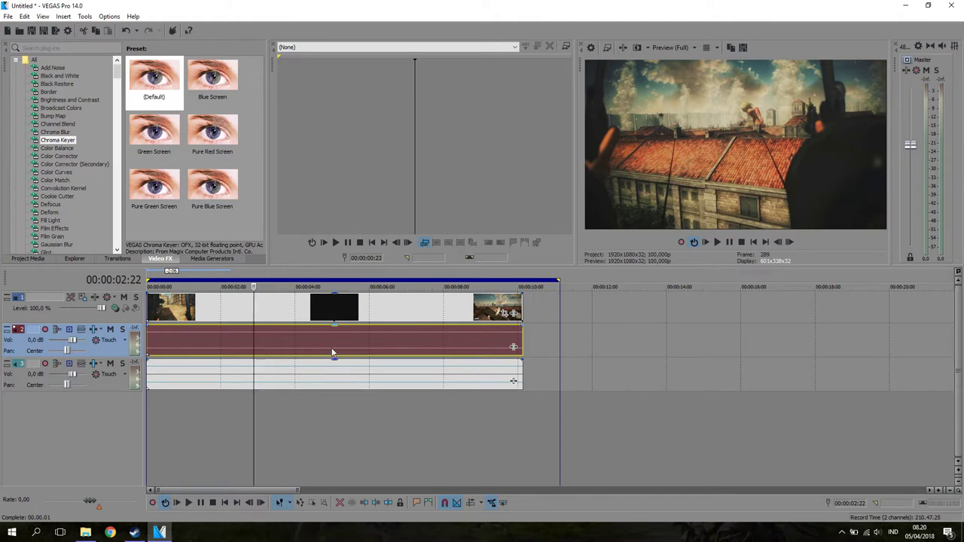
key(Delete)
click(326, 381)
key(Delete)
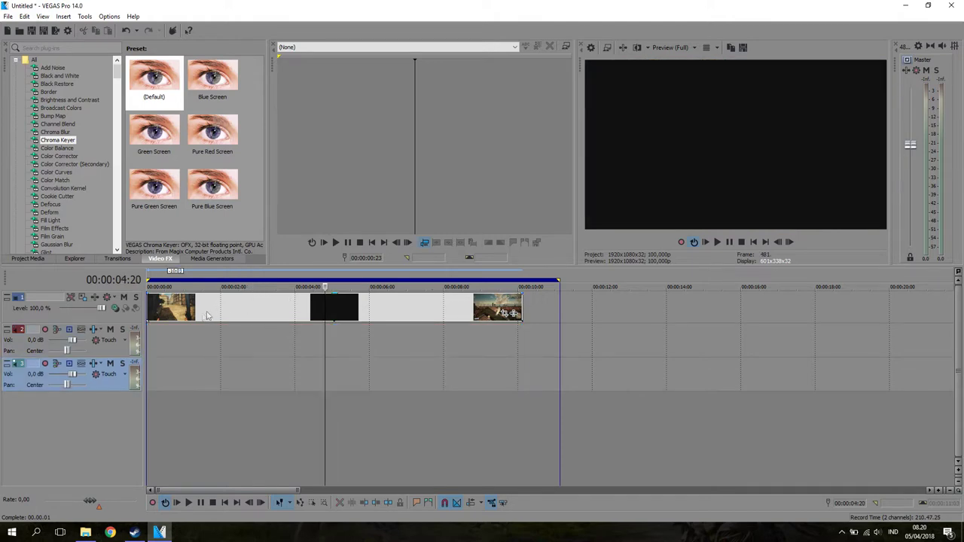
- Examine frames throughout the clip to find where the footage fades to black
click(152, 314)
click(369, 312)
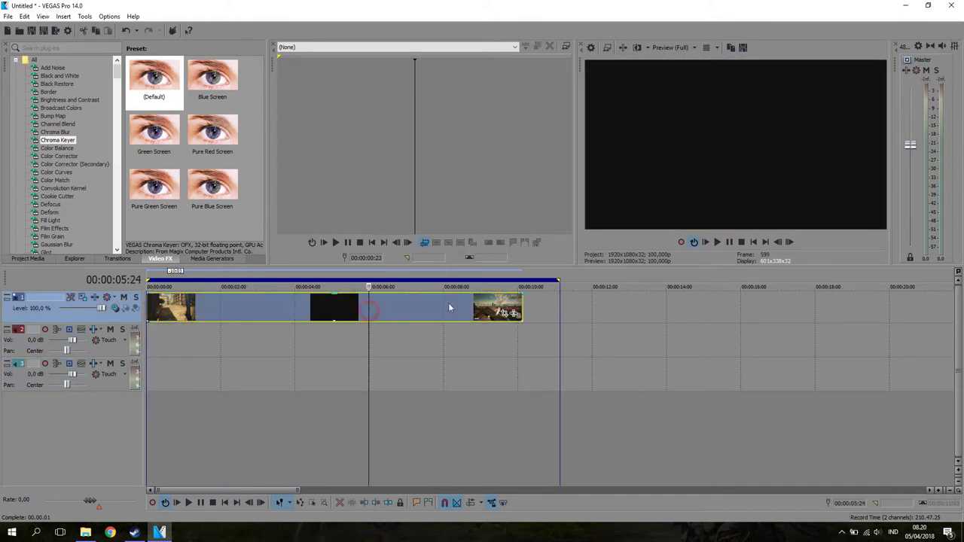
click(502, 310)
key(ctrl+Home)
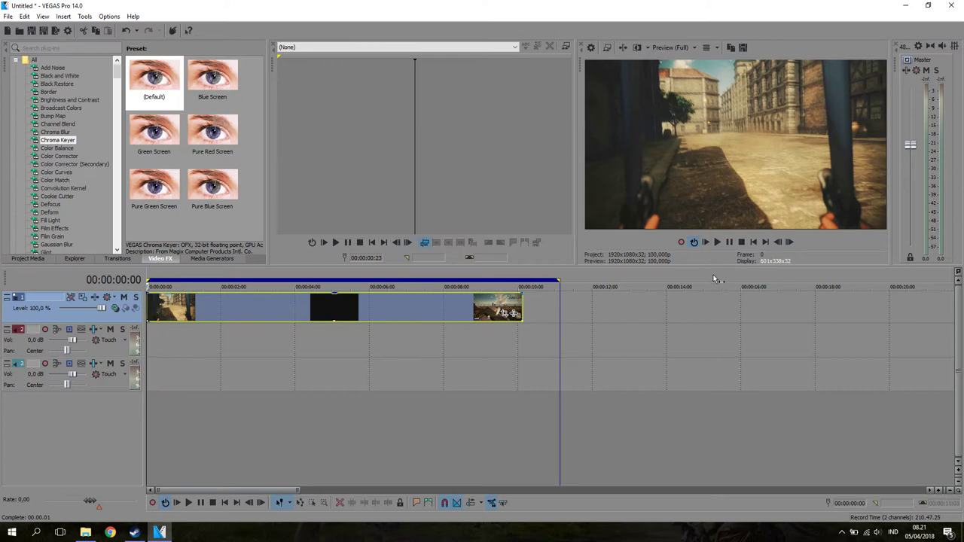
click(335, 304)
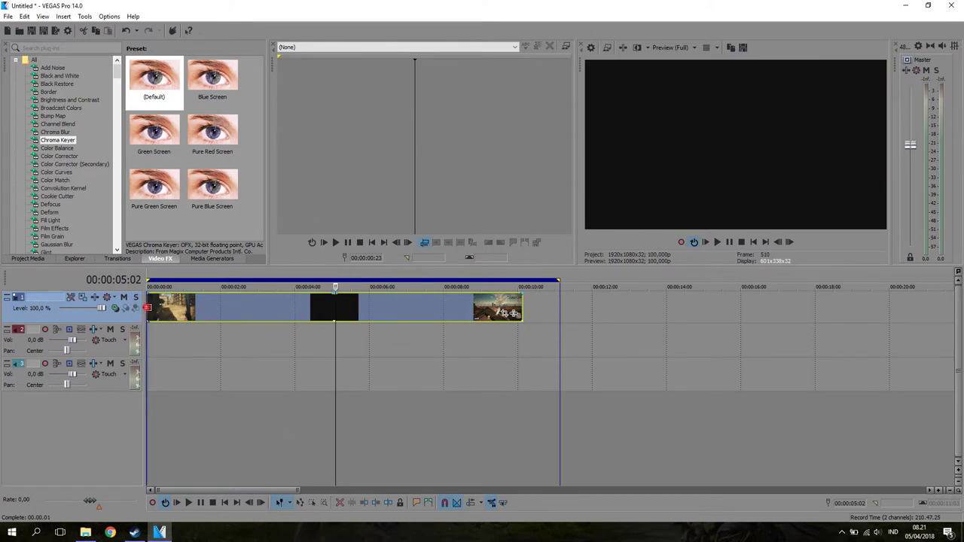
click(148, 307)
click(290, 320)
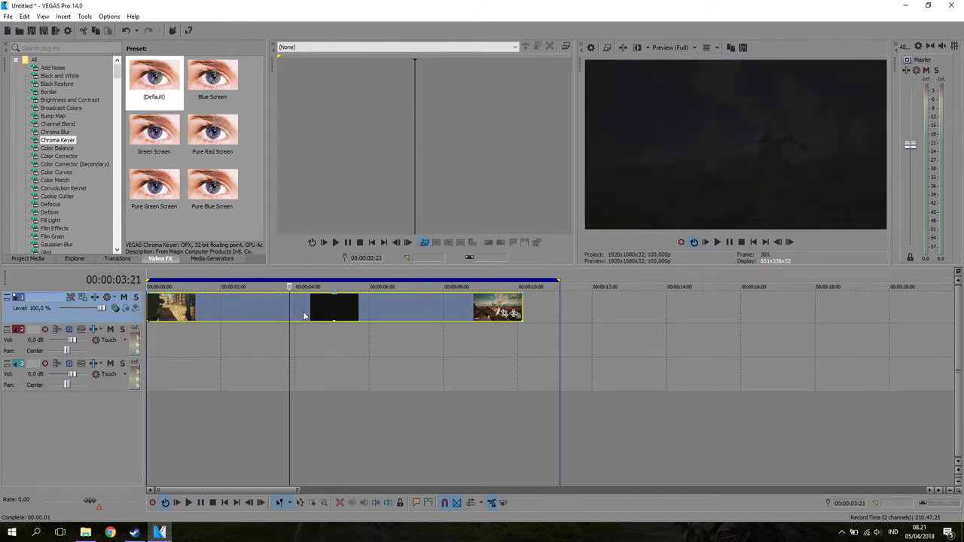
click(275, 301)
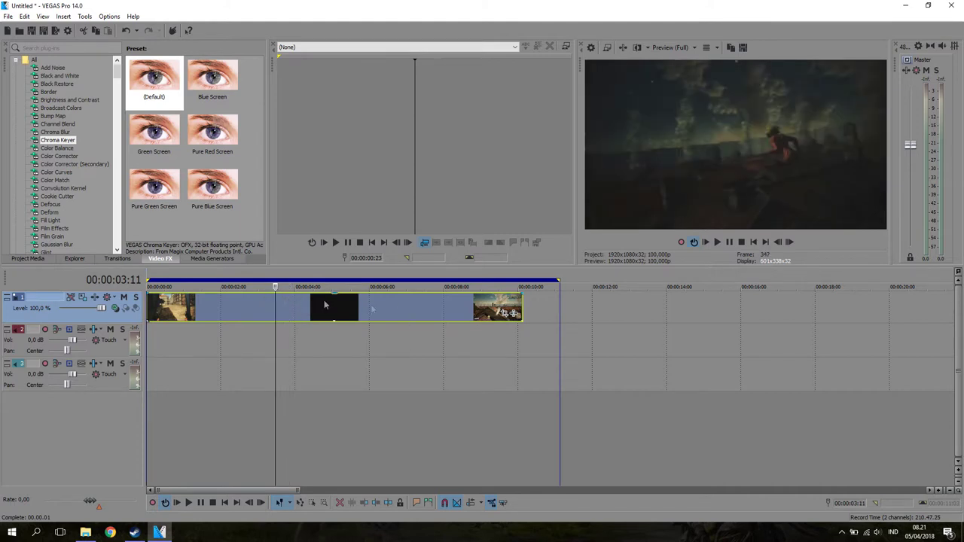
- Split the clip at 00:00:03:05 and delete the portion after the cut
click(266, 315)
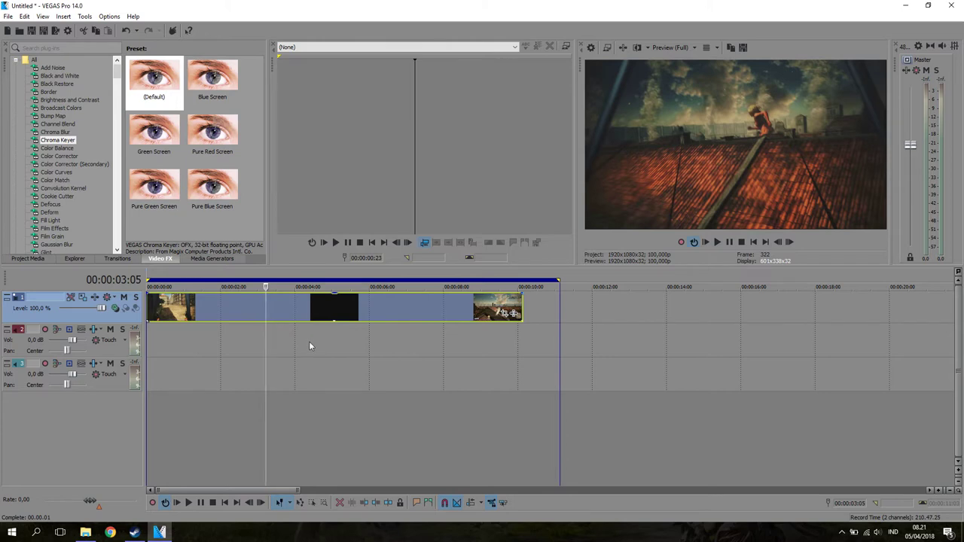
key(s)
click(326, 314)
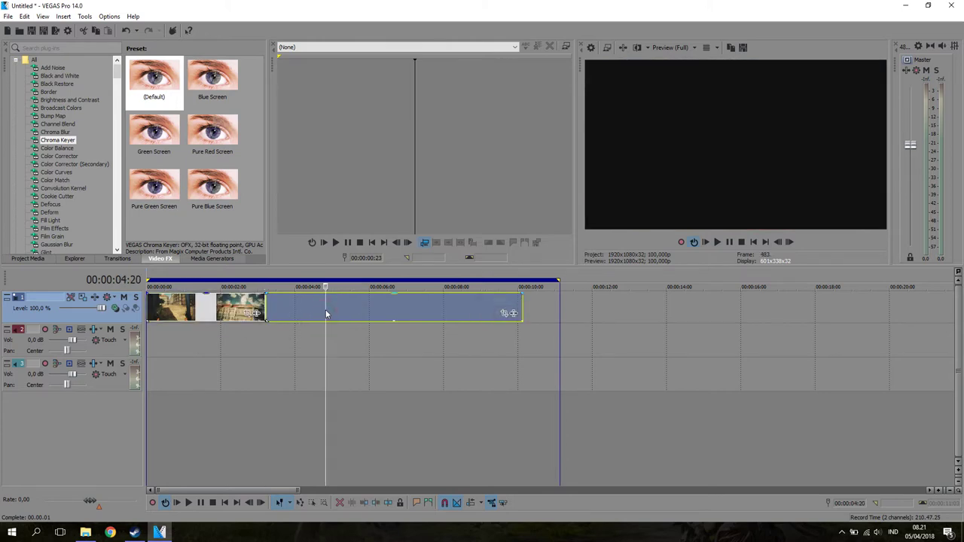
key(Delete)
- Reverse the remaining video clip on the timeline
click(154, 309)
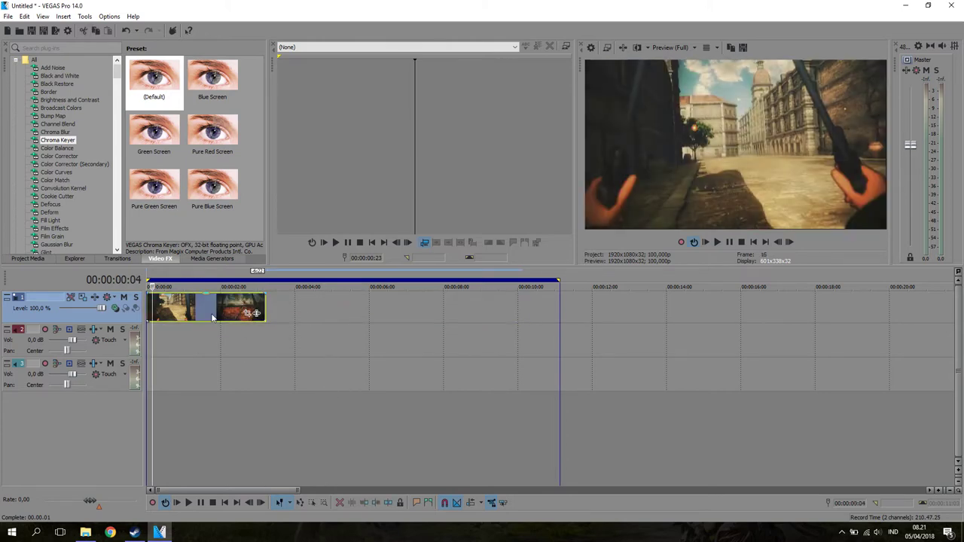
right_click(215, 313)
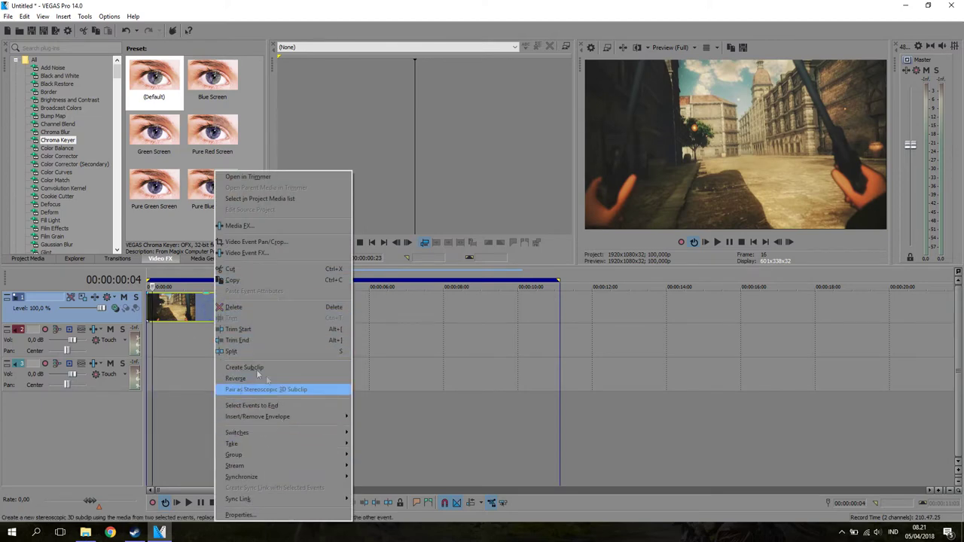
click(235, 378)
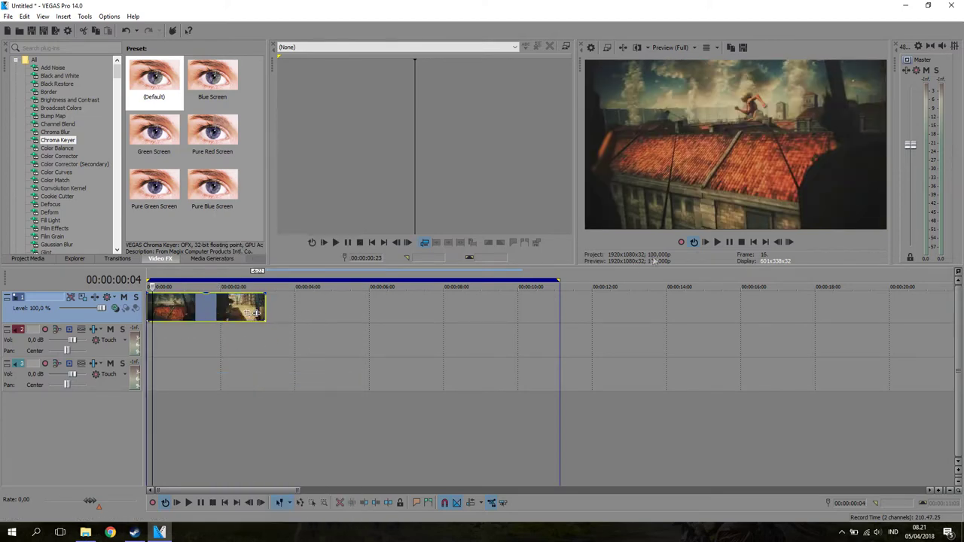
- Play back the reversed clip, stop playback, and return the cursor to the timeline start
click(705, 241)
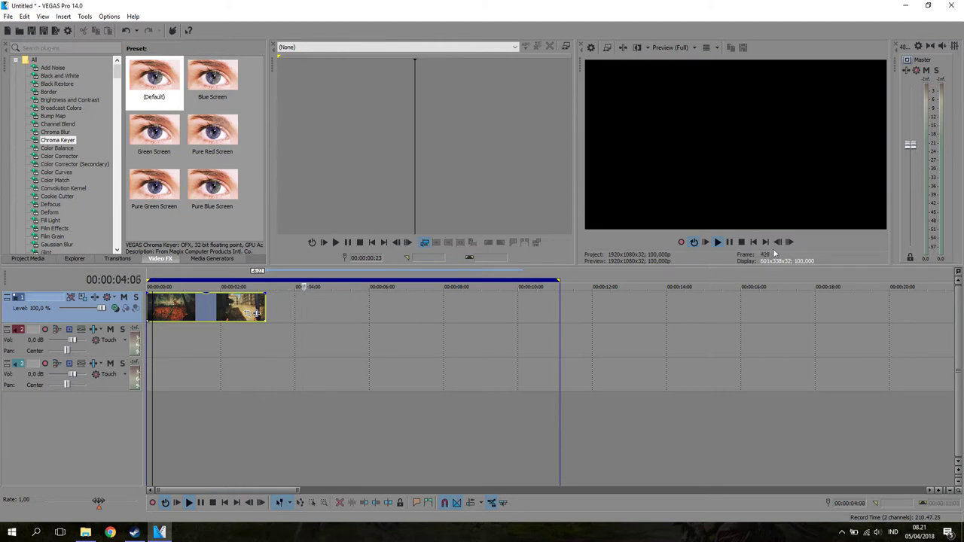
click(729, 242)
click(149, 305)
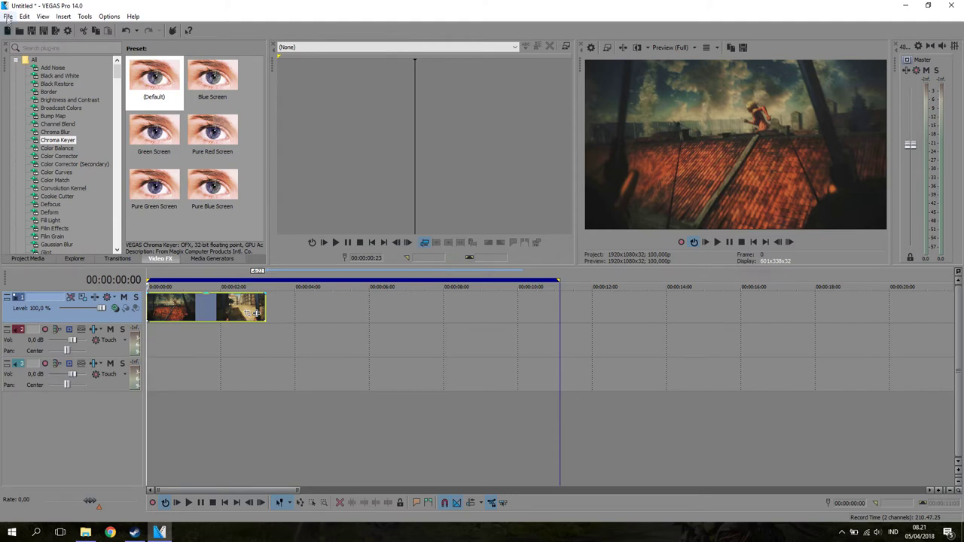
- Import the Rewind Effect video from Downloads > Compressed at the timeline start and delete its audio event
click(10, 16)
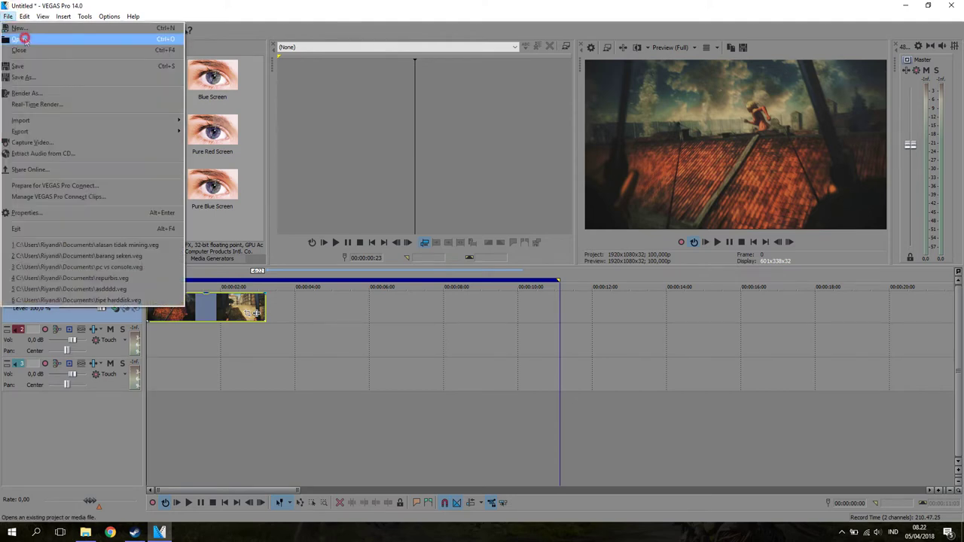
click(30, 39)
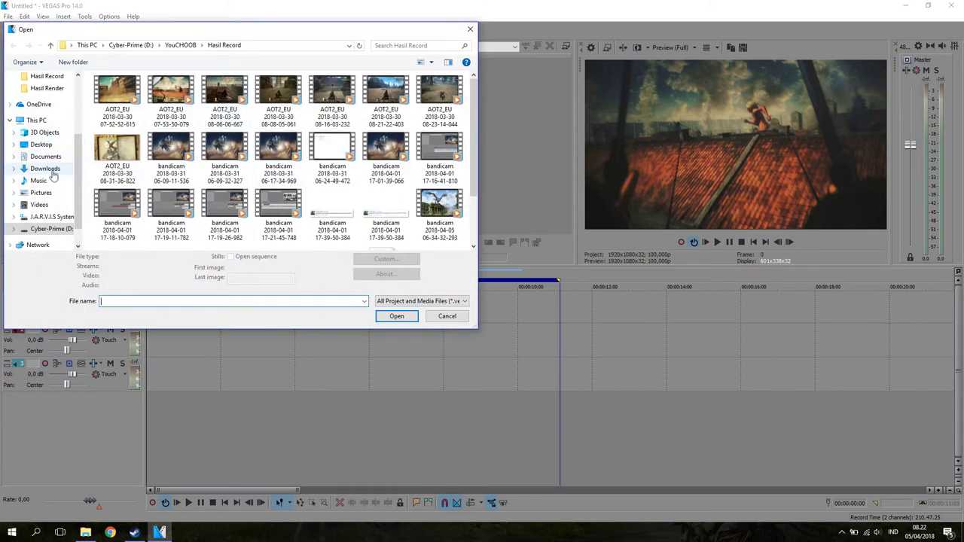
click(47, 169)
double_click(134, 93)
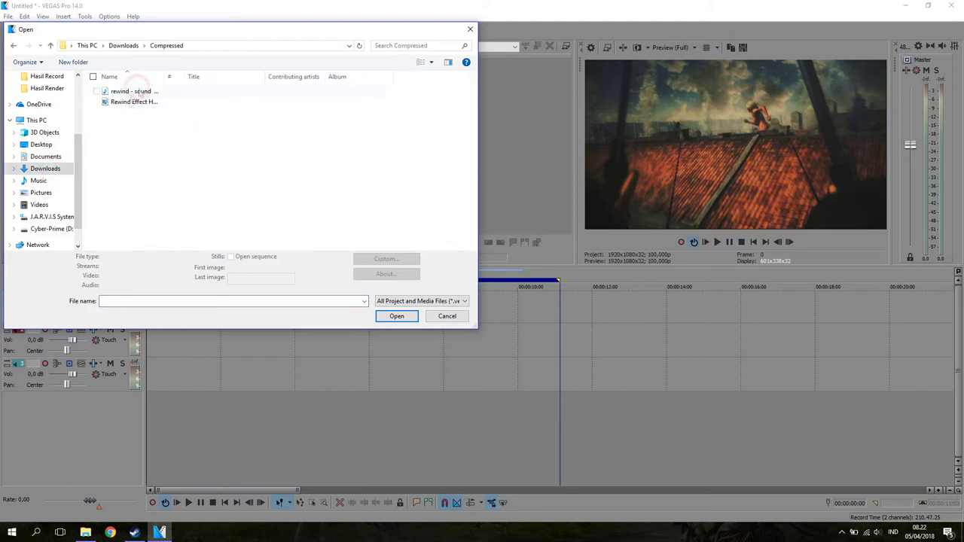
click(143, 101)
click(397, 317)
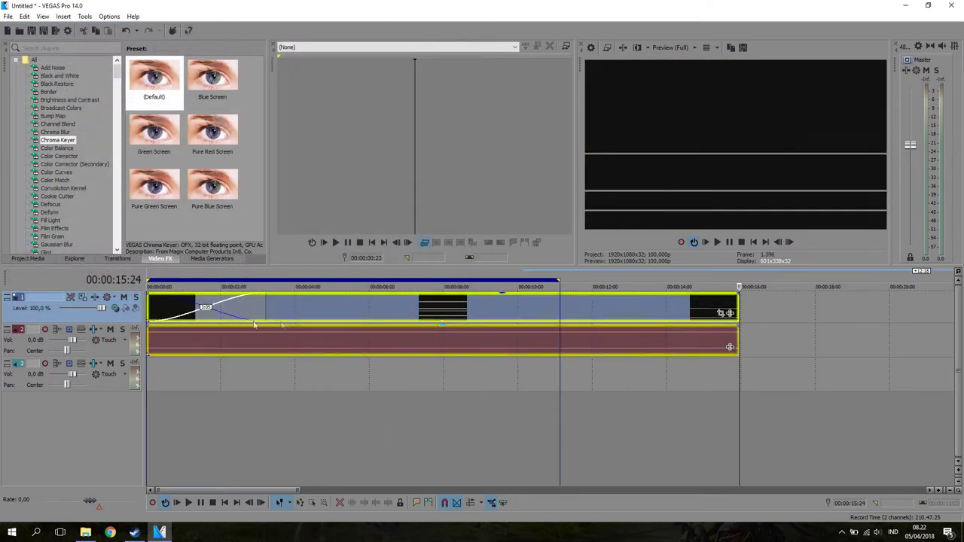
click(437, 341)
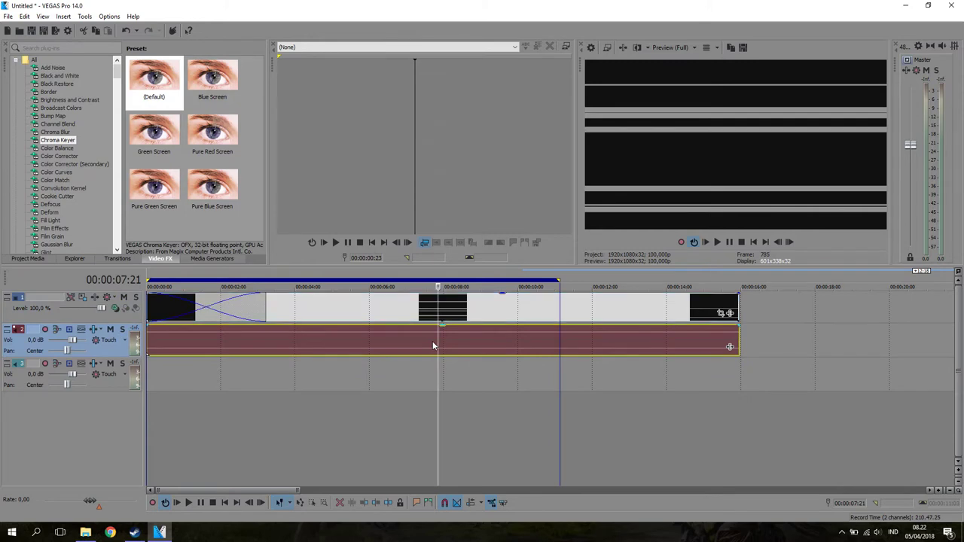
key(Delete)
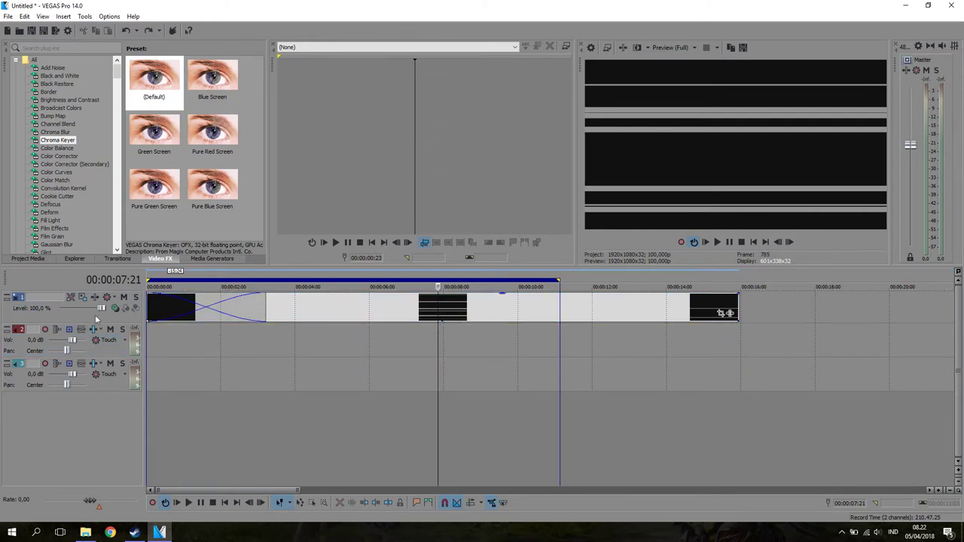
- Insert a new video track, move the rewind overlay onto it above the reversed clip, and trim the overlay's end to 00:00:03:05
right_click(90, 309)
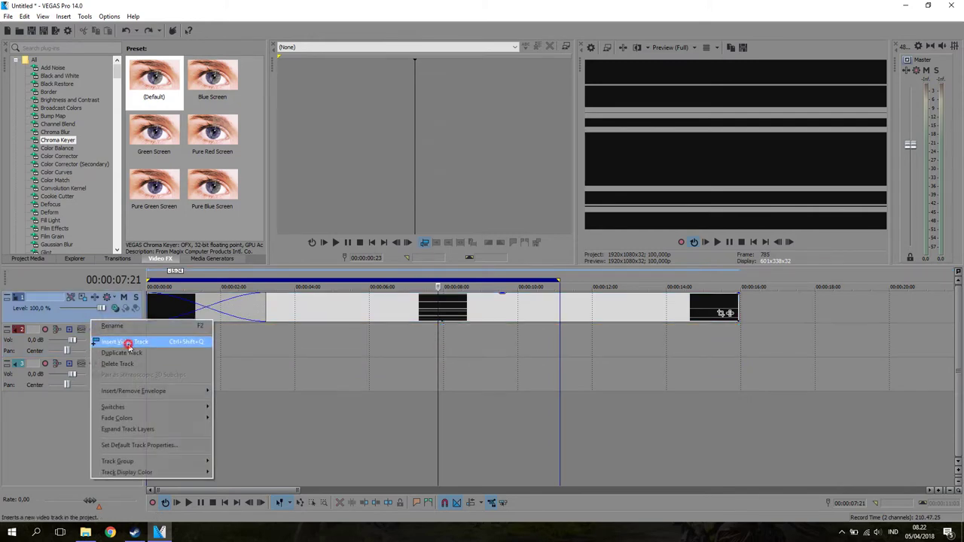
click(129, 340)
drag(322, 353, 282, 319)
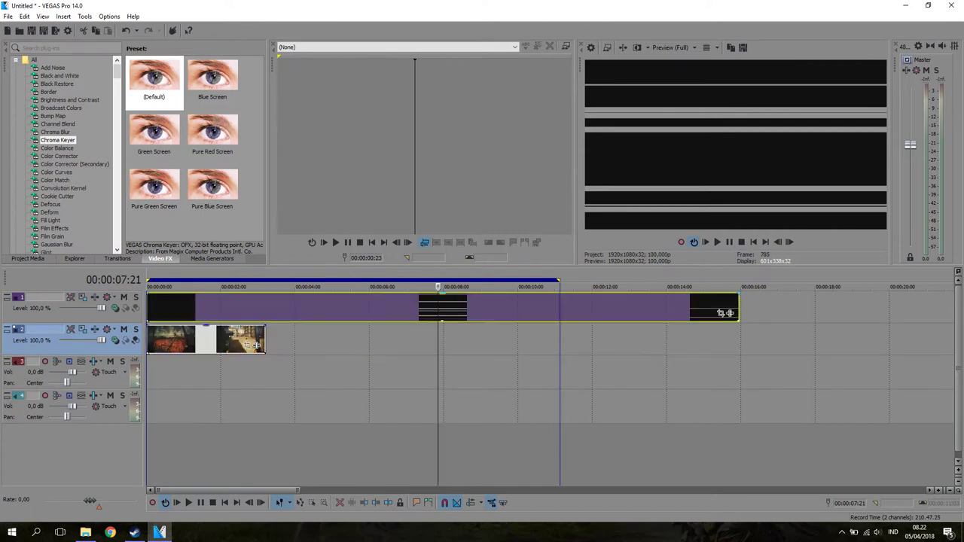
click(263, 314)
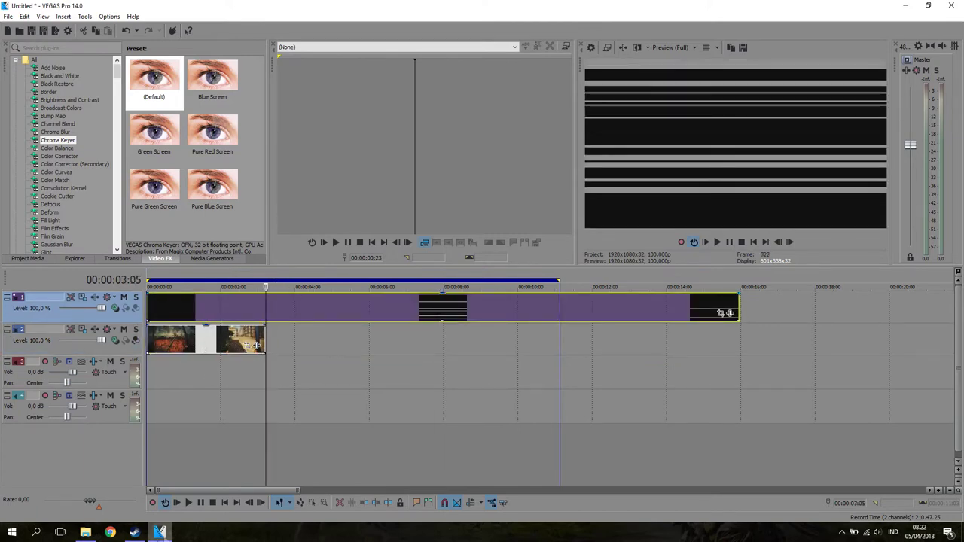
click(371, 503)
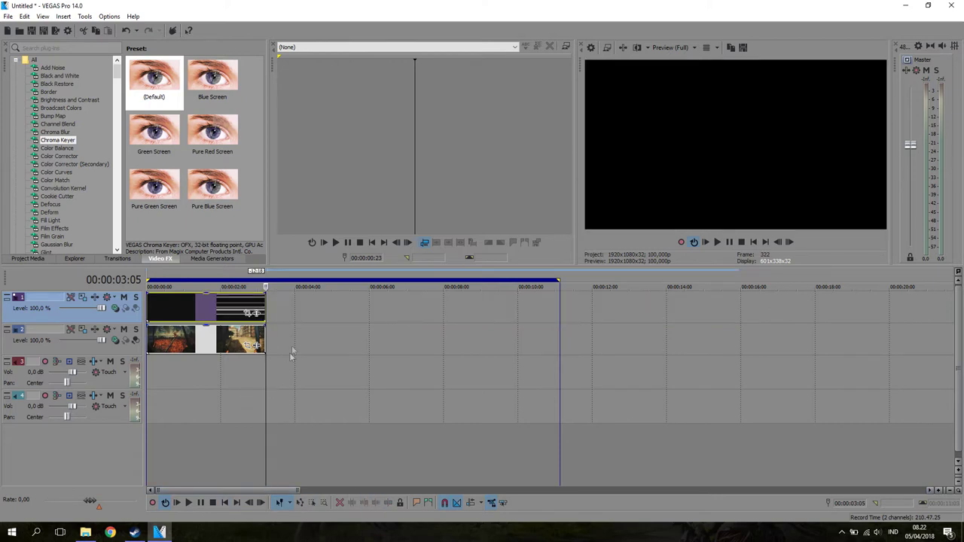
- Time-compress the reversed clip to a length of about 20 frames so it plays faster
click(195, 344)
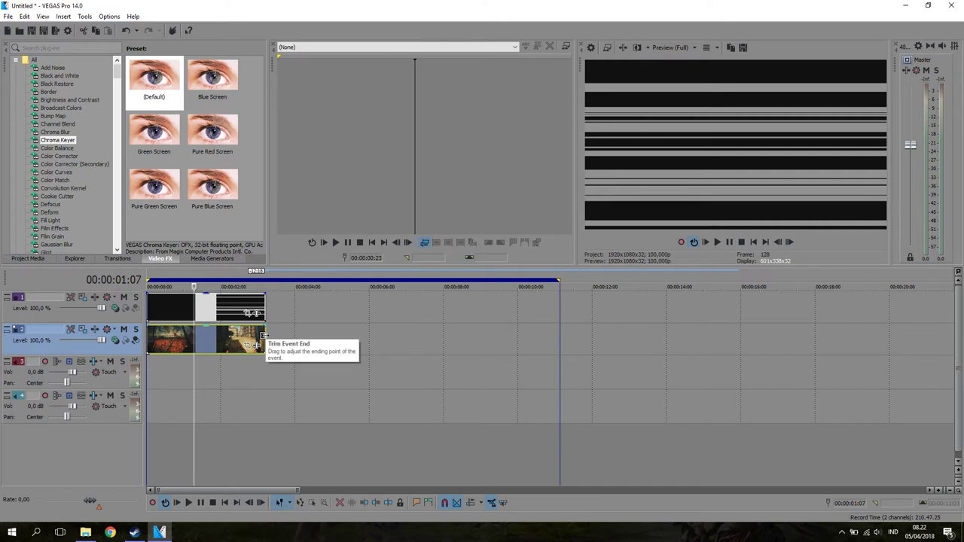
drag(263, 335, 612, 345)
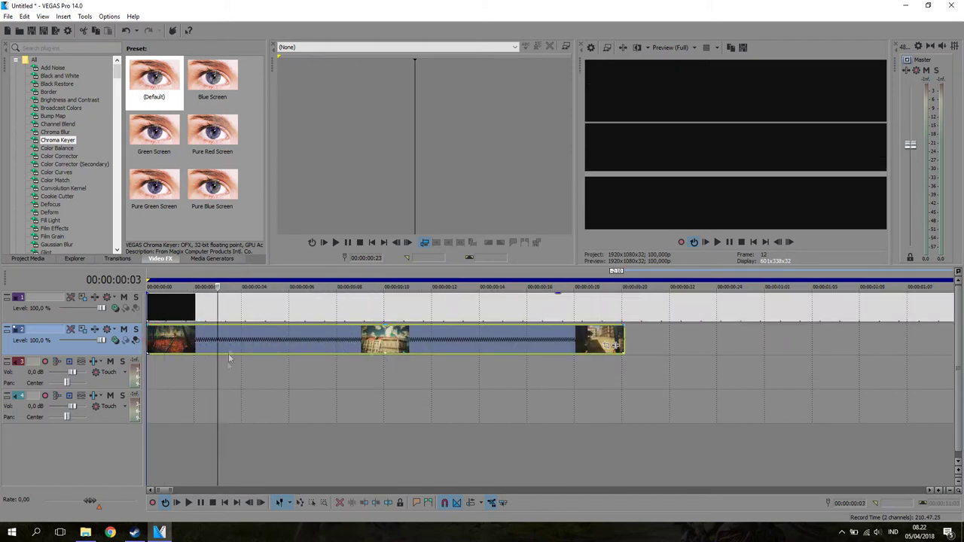
- Trim the rewind overlay's end at 00:00:00:20 and return the cursor to the timeline start on the first audio track
click(624, 317)
click(625, 317)
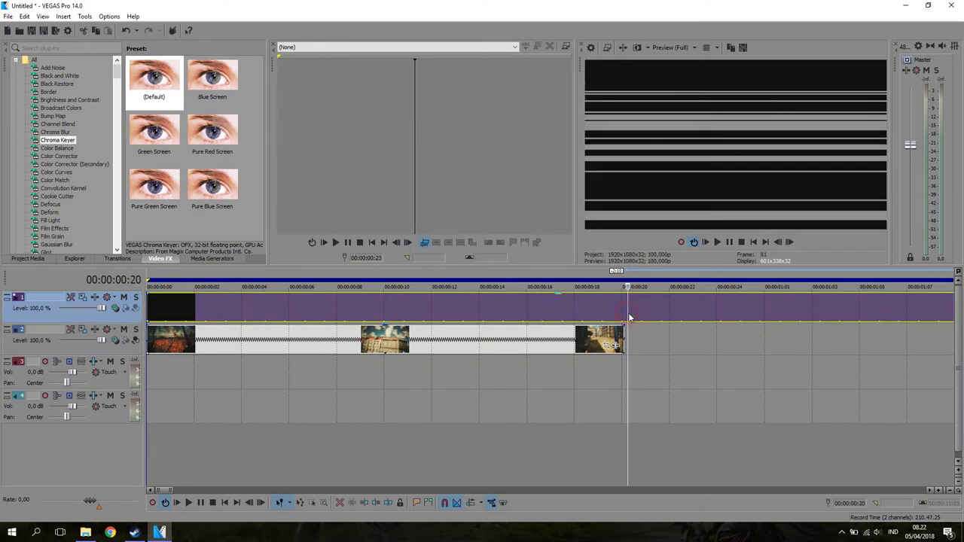
click(379, 503)
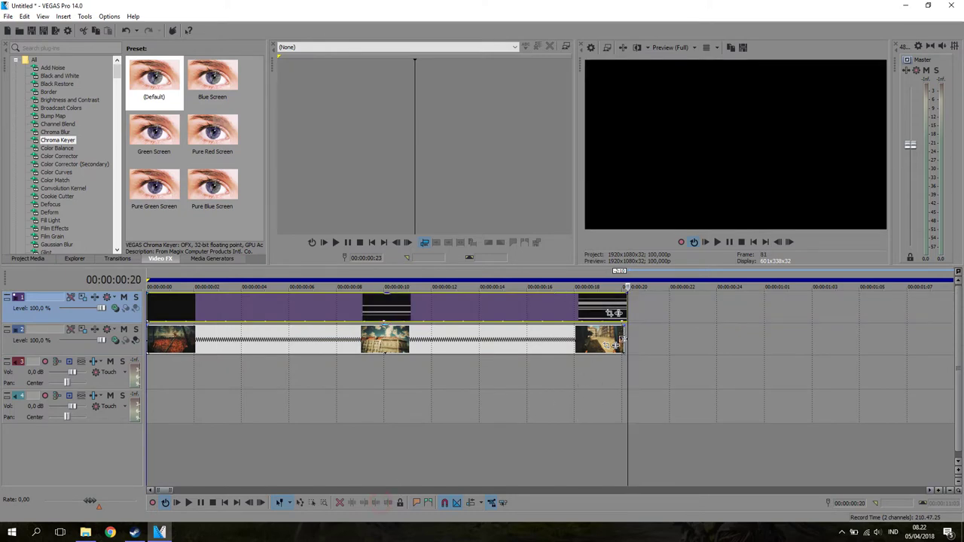
click(152, 374)
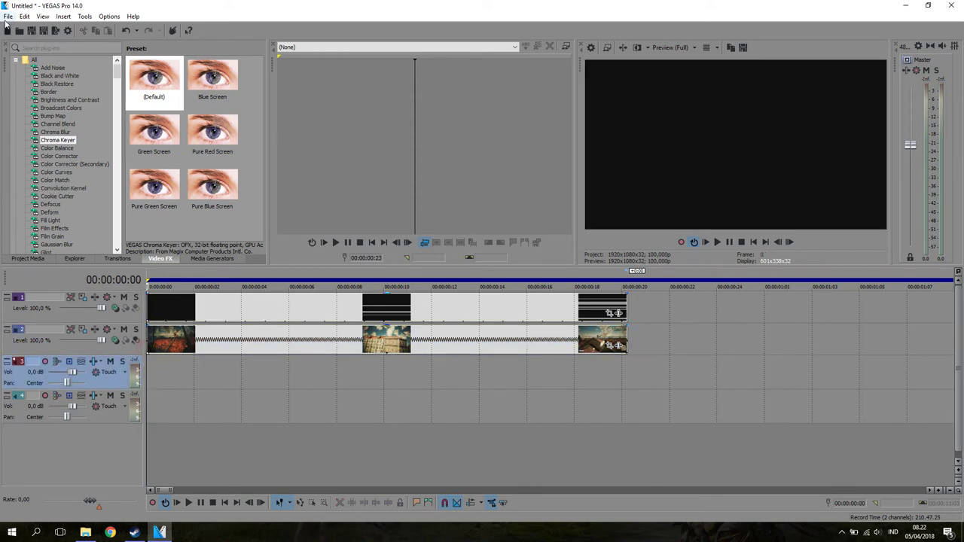
- Import the Tape Rewind Sound Effect audio file from Downloads onto the first audio track at the timeline start
click(7, 16)
click(31, 39)
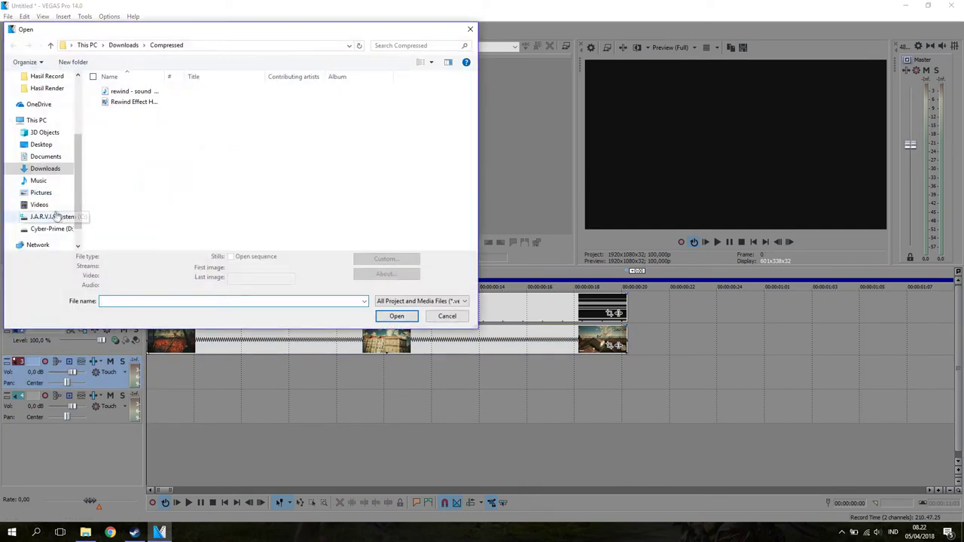
click(122, 45)
scroll(188, 188, down, 5)
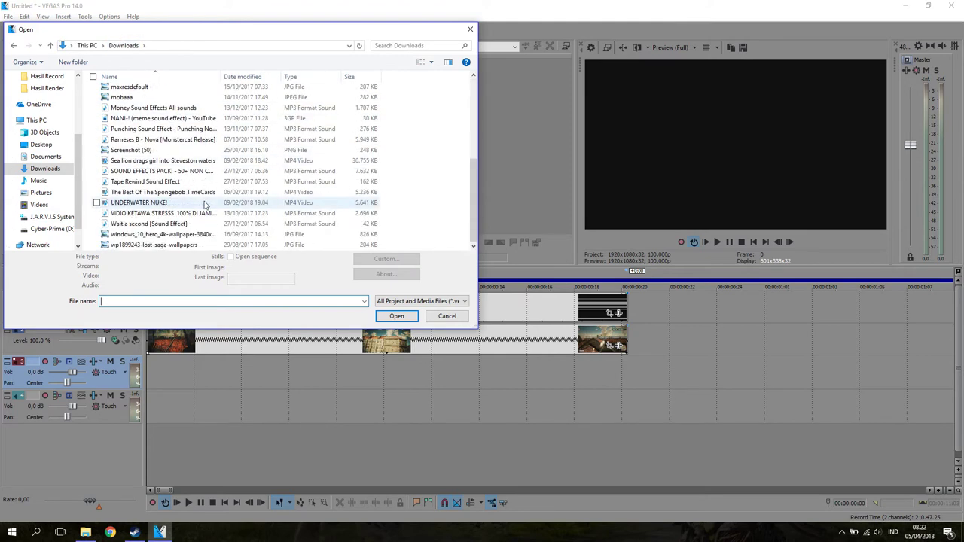
click(147, 181)
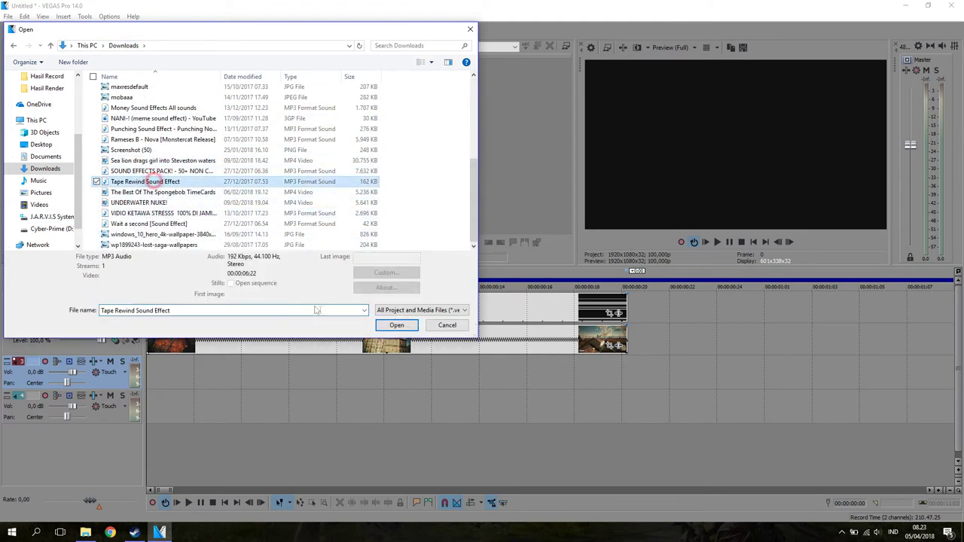
click(397, 315)
scroll(603, 401, down, 8)
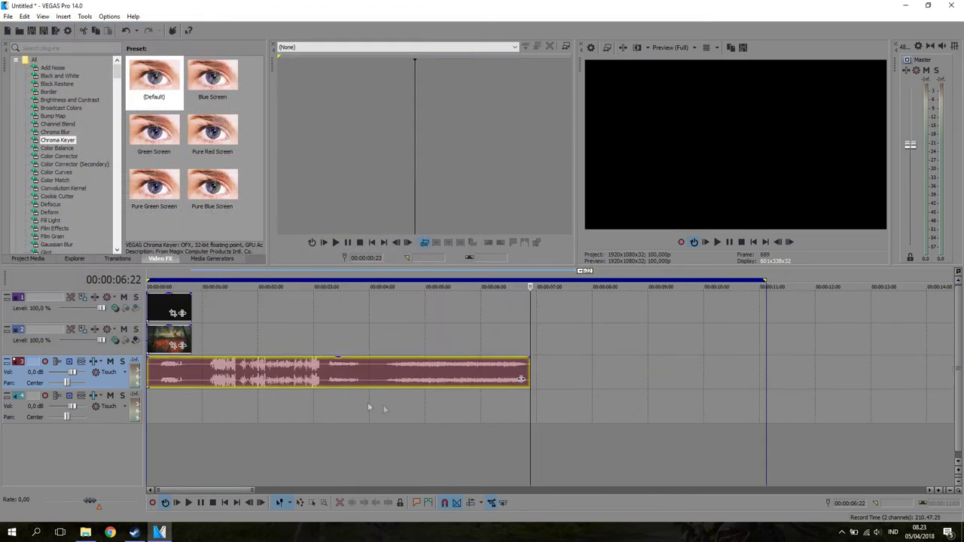
- Play the rewind sound effect from several points along its waveform to find the usable sections
click(386, 372)
click(717, 242)
click(730, 241)
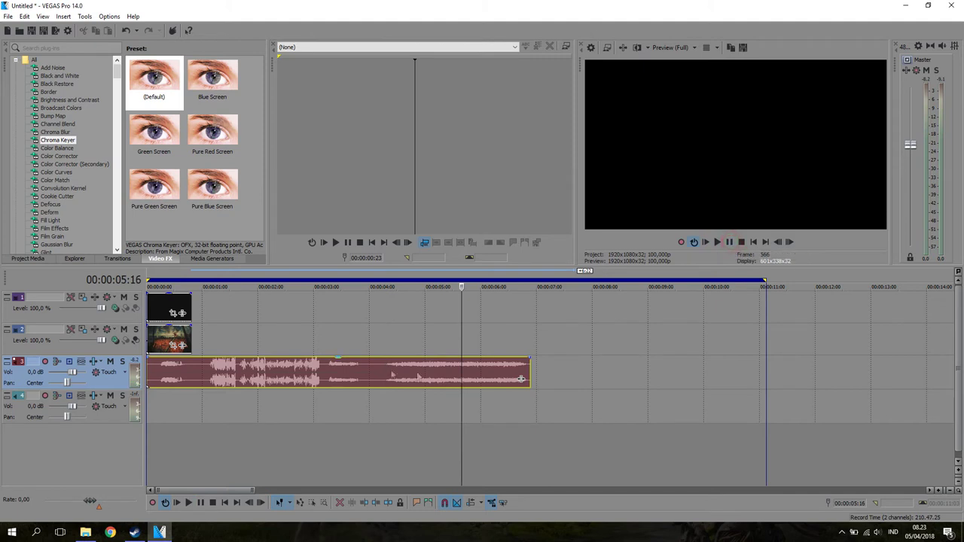
click(326, 372)
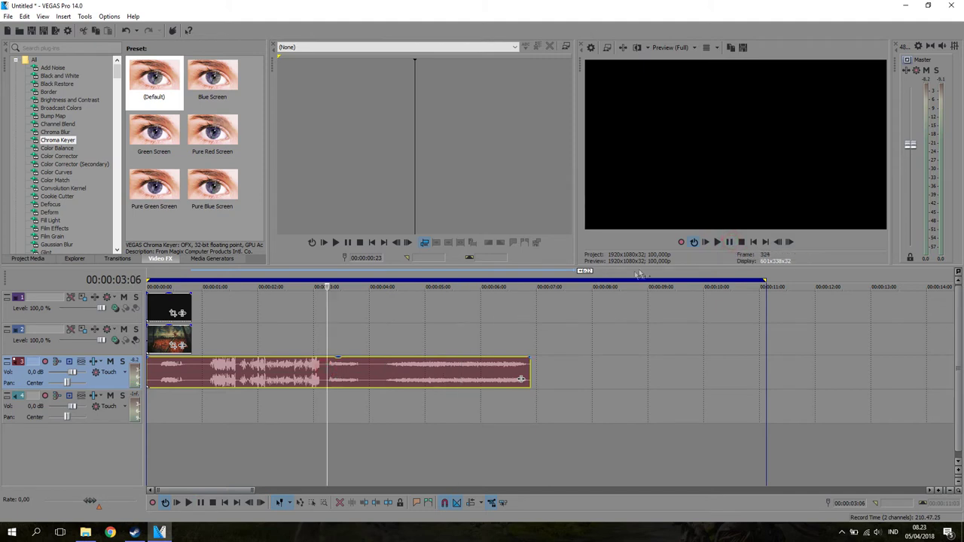
click(717, 241)
click(730, 242)
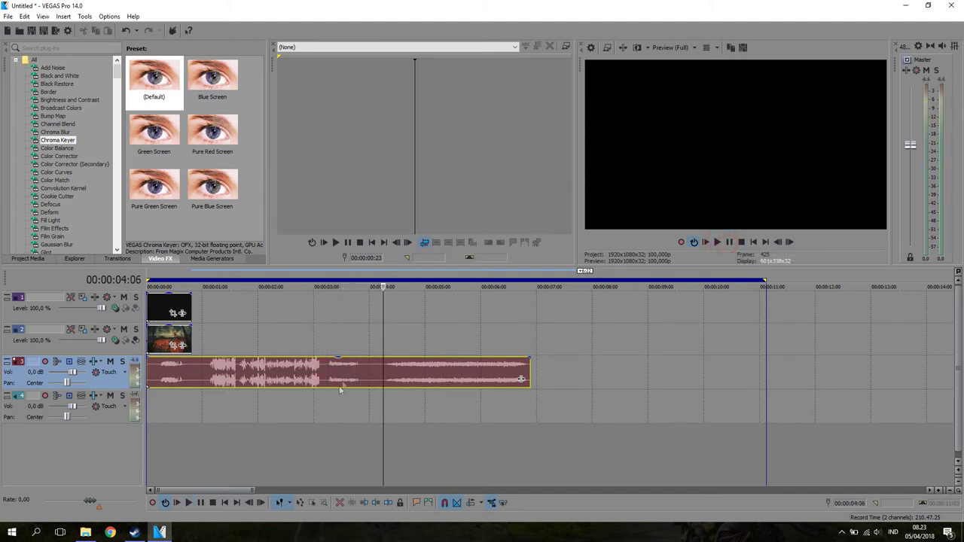
click(208, 371)
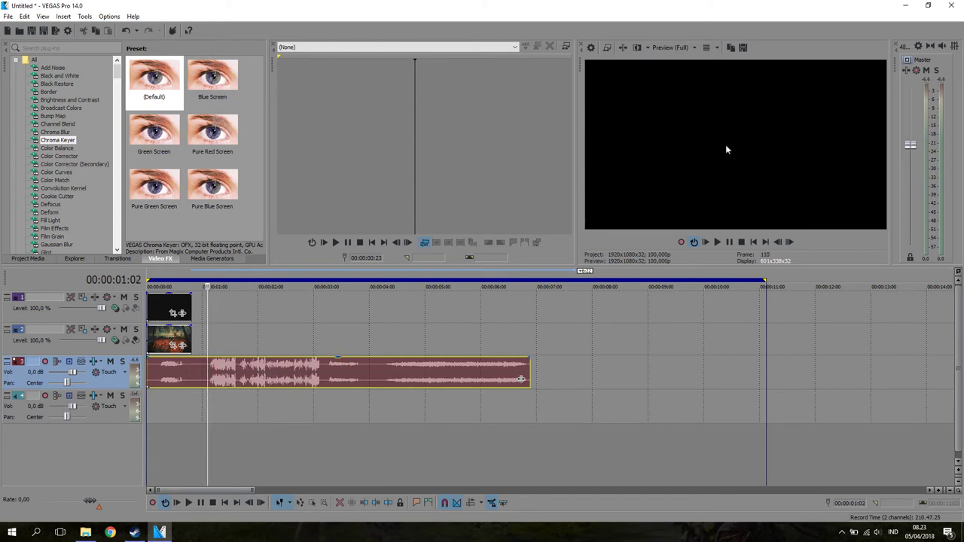
click(717, 242)
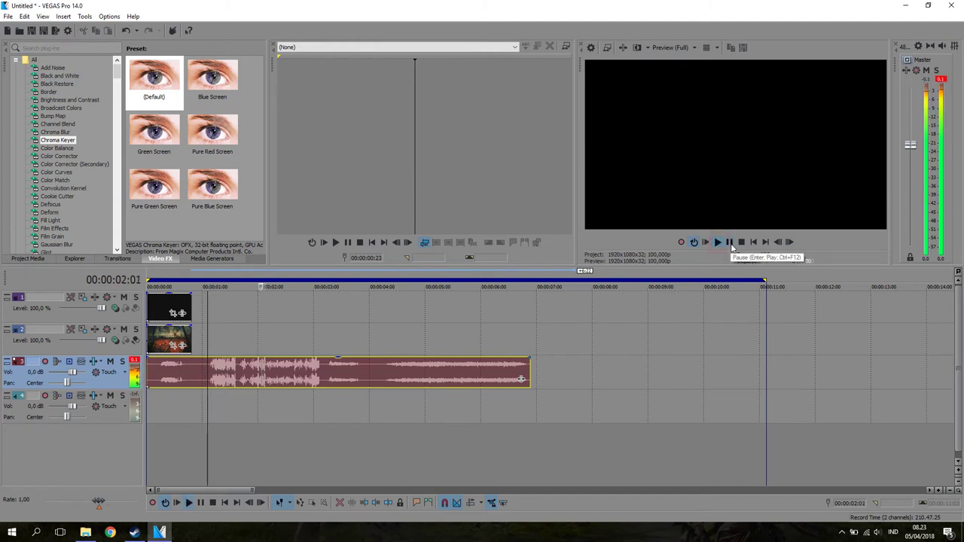
click(729, 243)
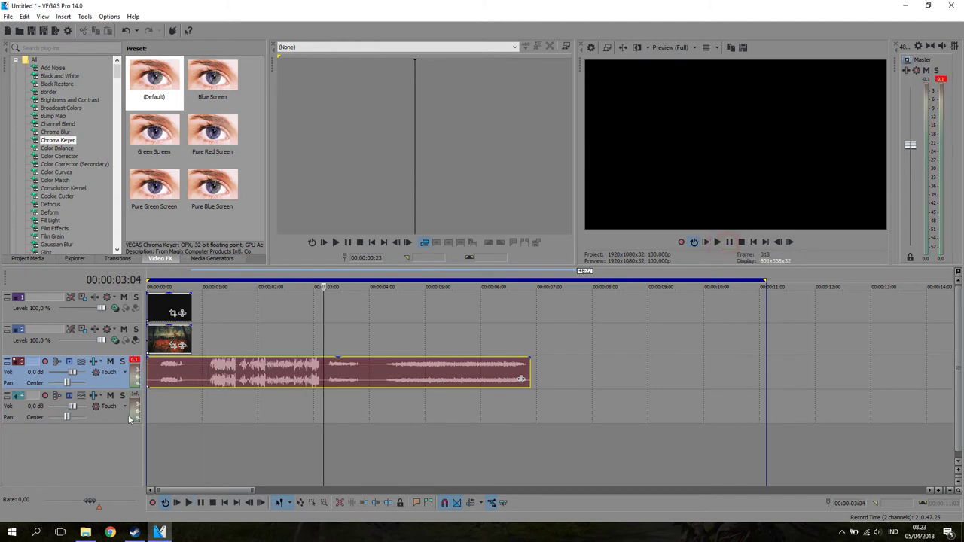
click(160, 372)
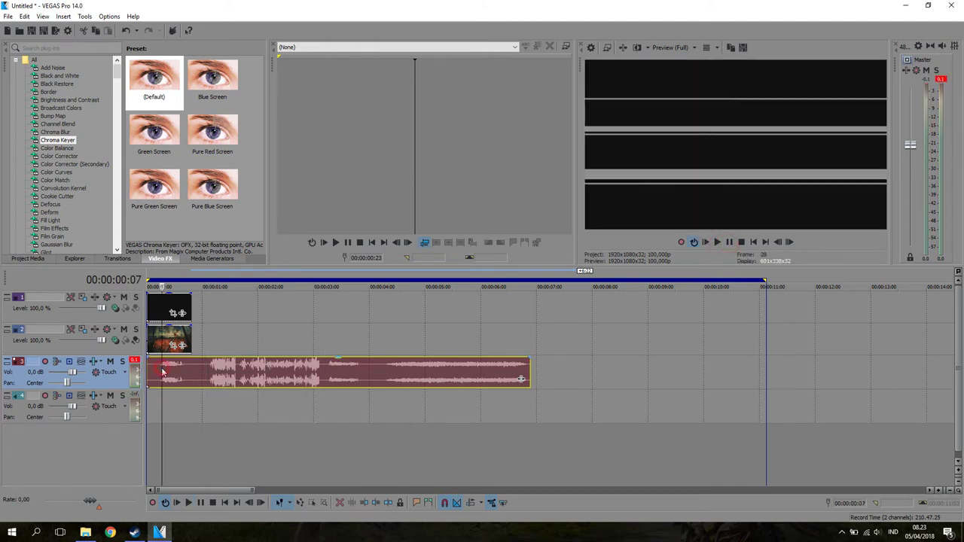
click(717, 242)
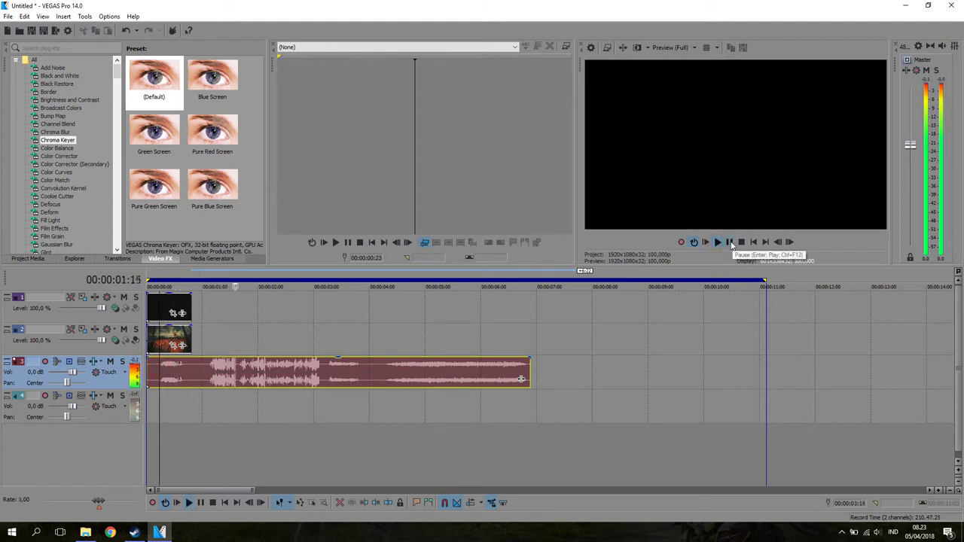
- Split the sound effect at 00:00:00:17 and trim the first piece's start to 00:00:00:06
click(185, 372)
key(s)
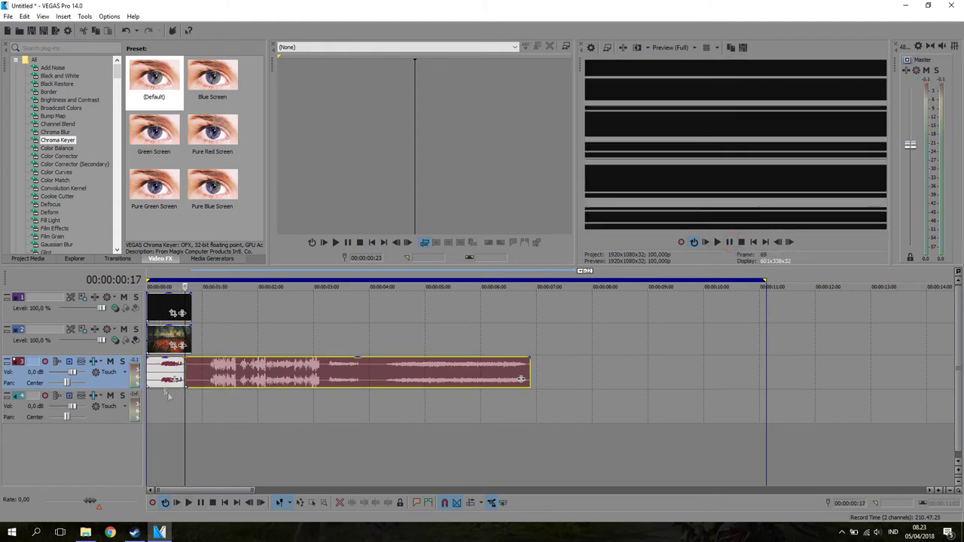
click(160, 372)
click(363, 502)
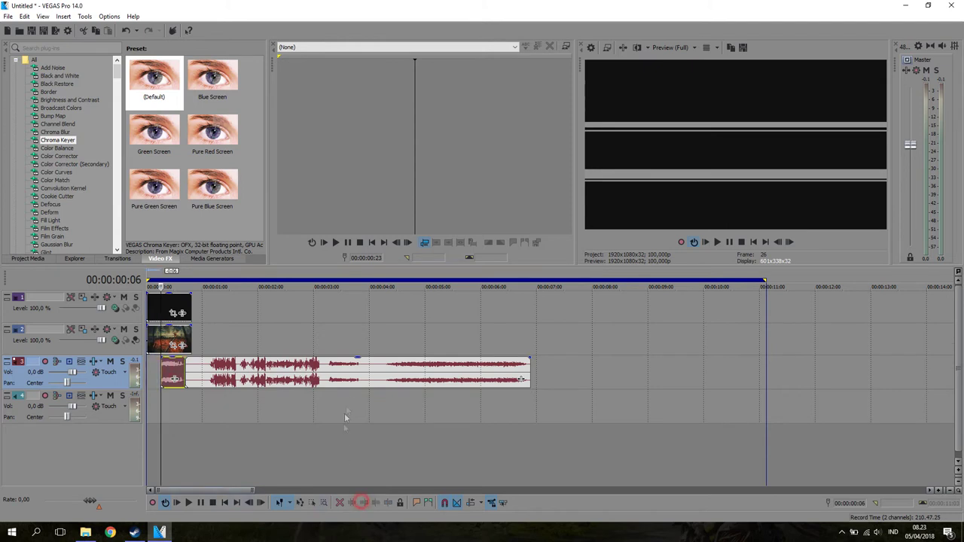
- Trim the second sound piece's start to 00:00:04:07 and place both pieces end to end from the timeline start
click(386, 372)
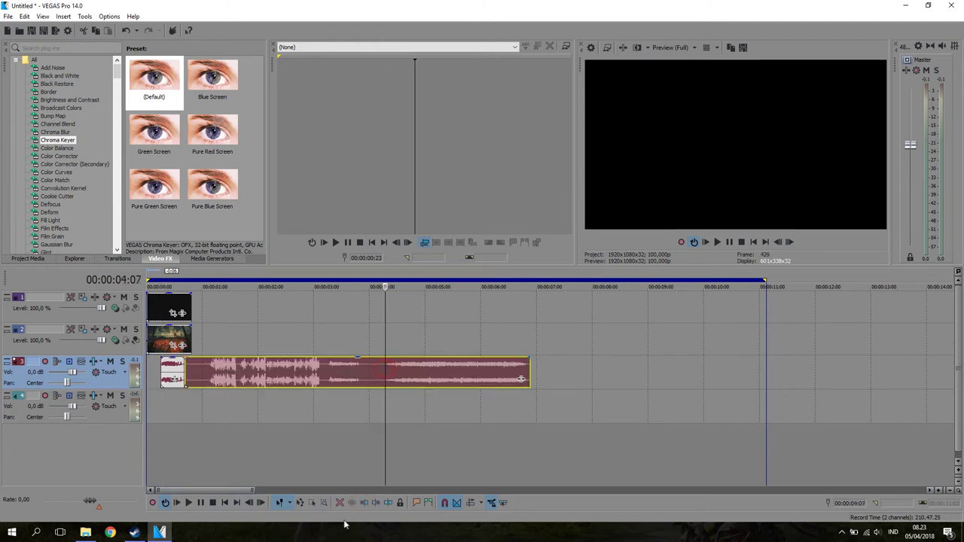
click(363, 502)
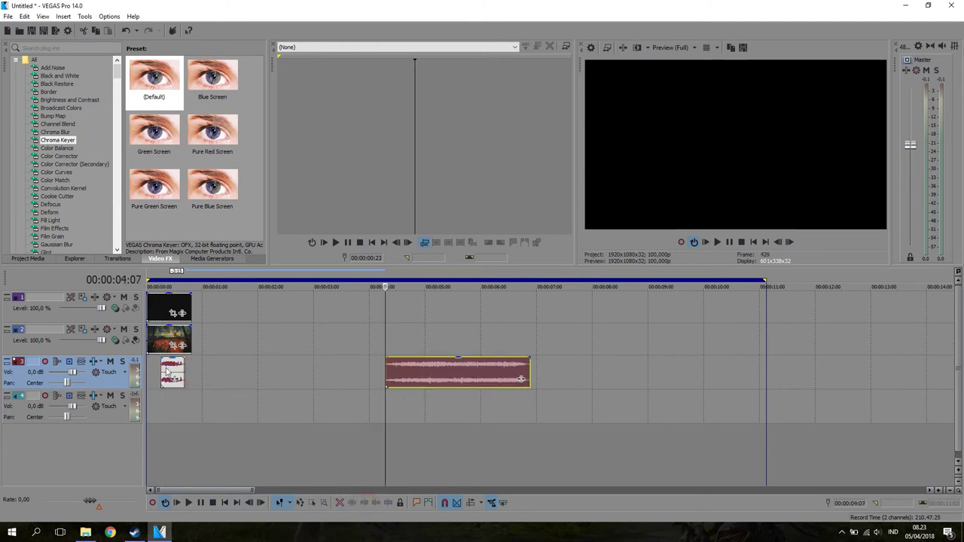
drag(169, 370, 137, 379)
drag(426, 379, 214, 381)
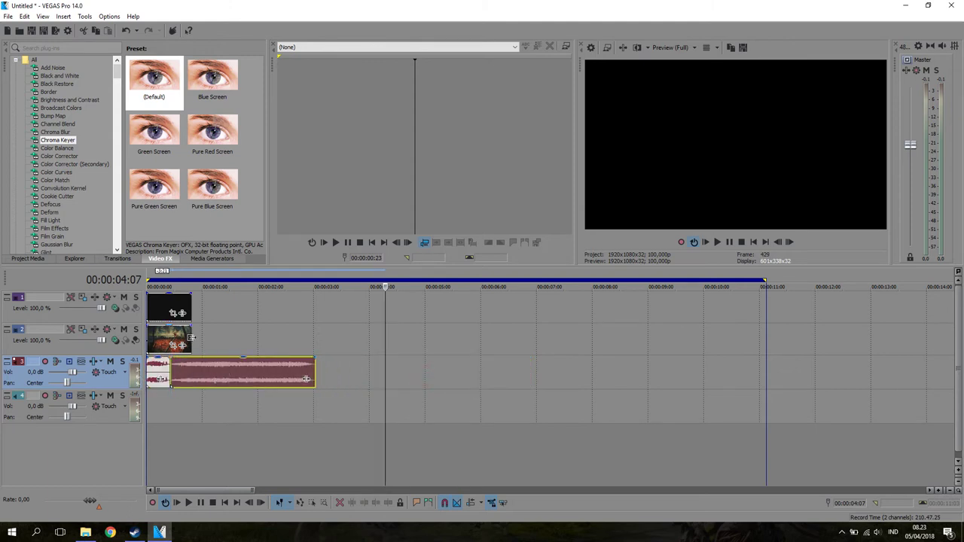
- Time-stretch the reversed gameplay clip to end at about 00:00:01:14 and extend the rewind overlay to match
drag(192, 339, 234, 340)
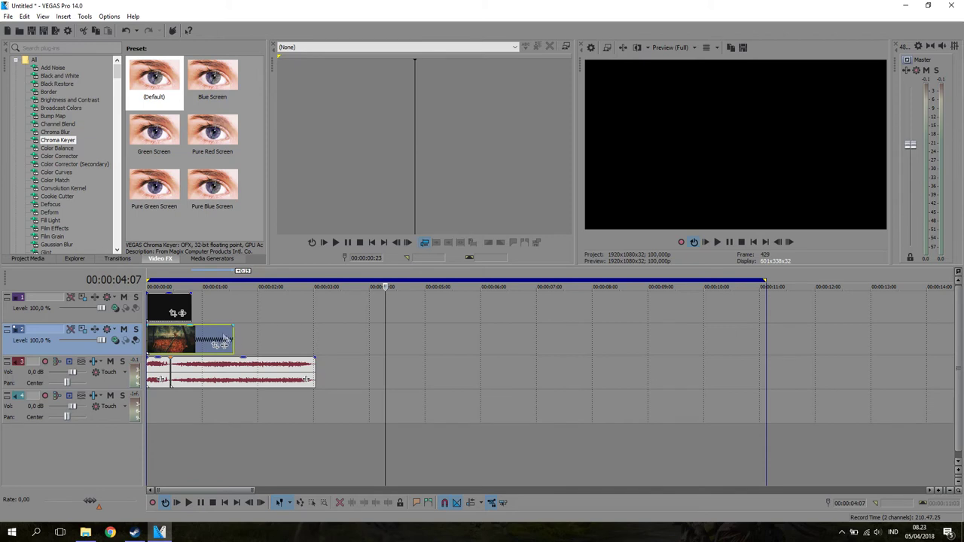
drag(195, 313, 233, 312)
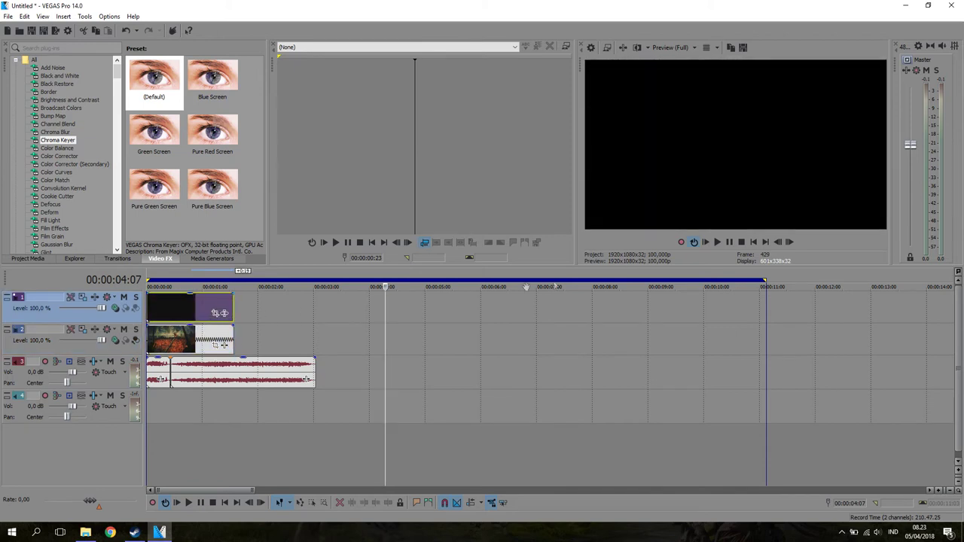
- Set the rewind overlay track's compositing mode to Screen and play the blended result from the start
click(161, 311)
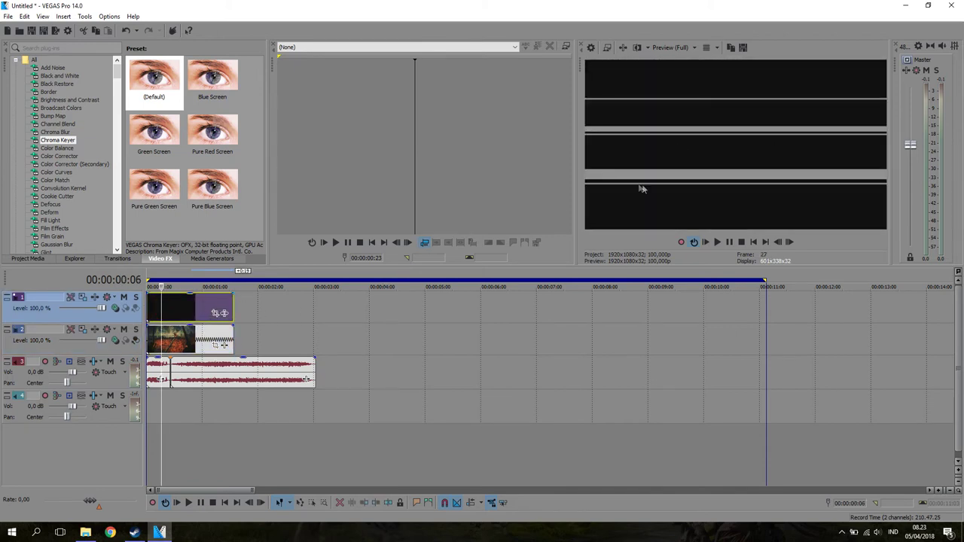
scroll(265, 325, up, 5)
click(116, 308)
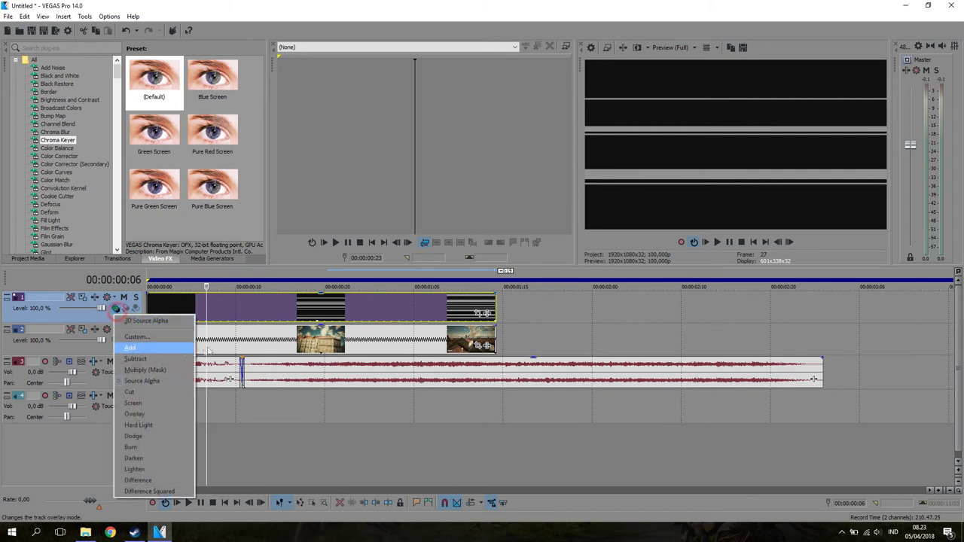
click(142, 405)
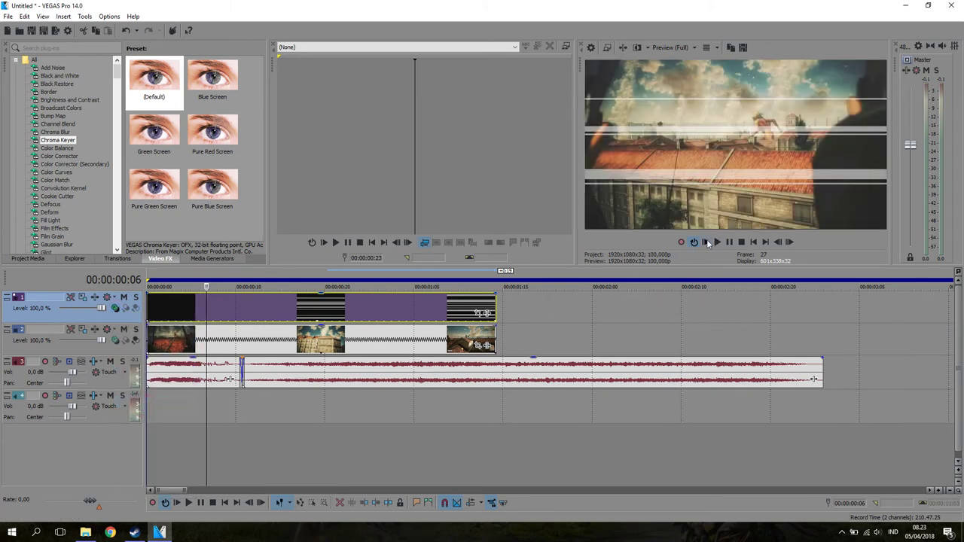
click(705, 243)
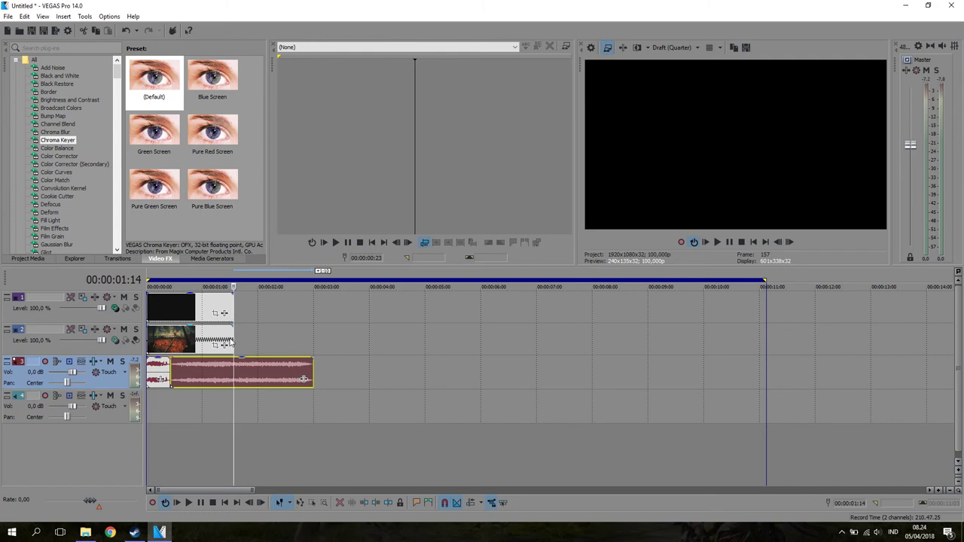
- Time-stretch the gameplay clip and extend the rewind overlay to the sound effect's end, and play back the finished effect
drag(226, 340, 314, 345)
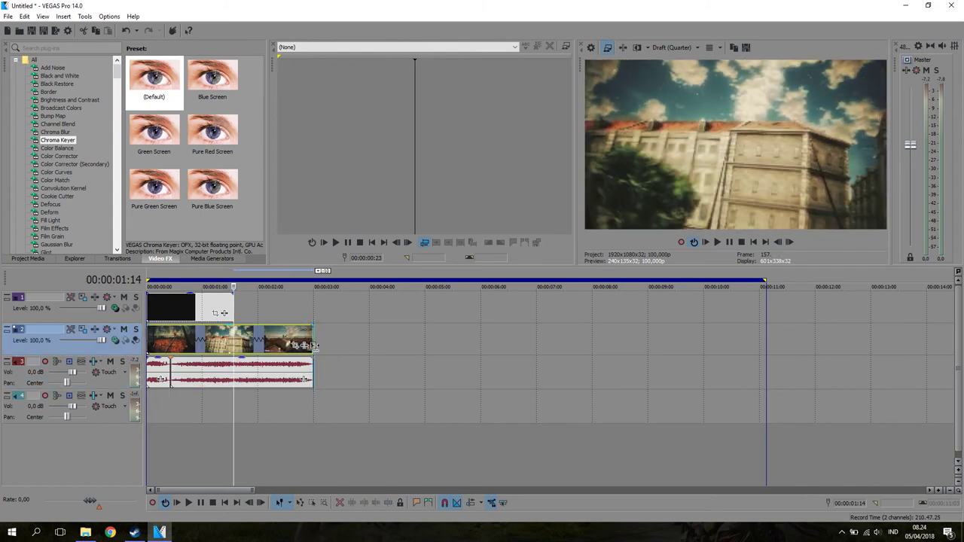
drag(232, 316, 313, 314)
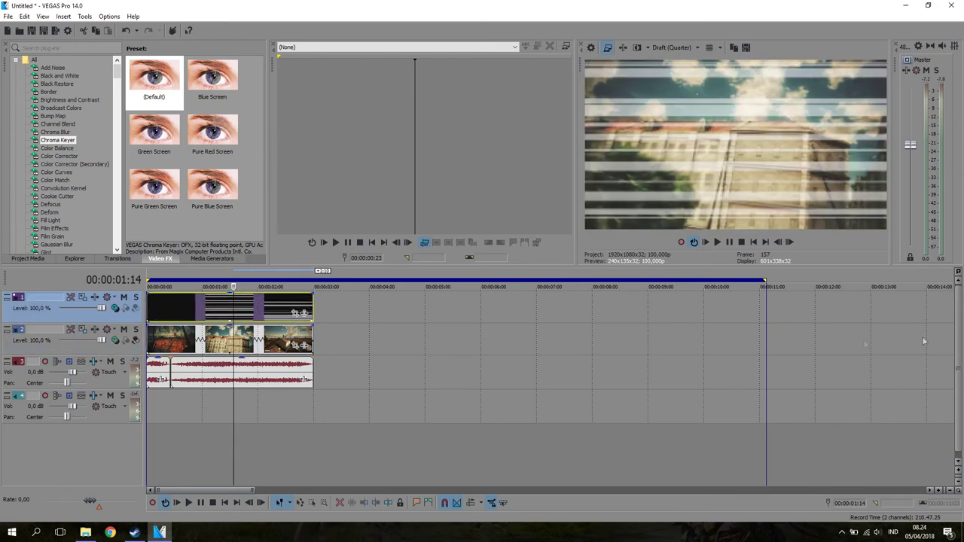
click(707, 242)
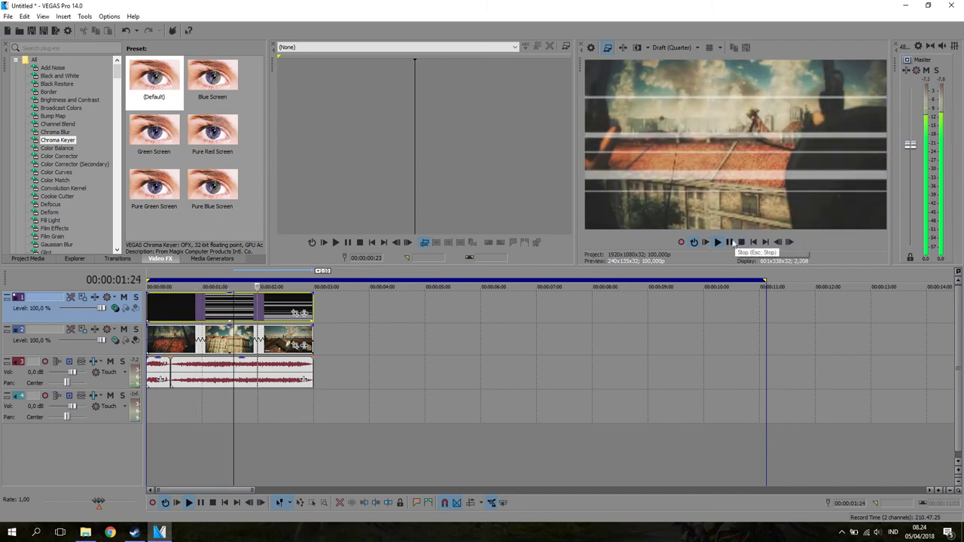
click(729, 242)
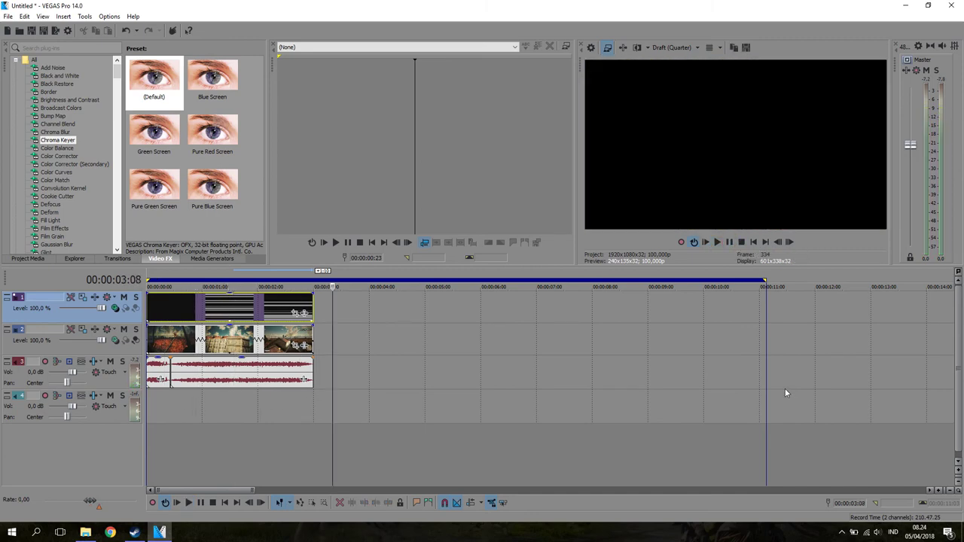